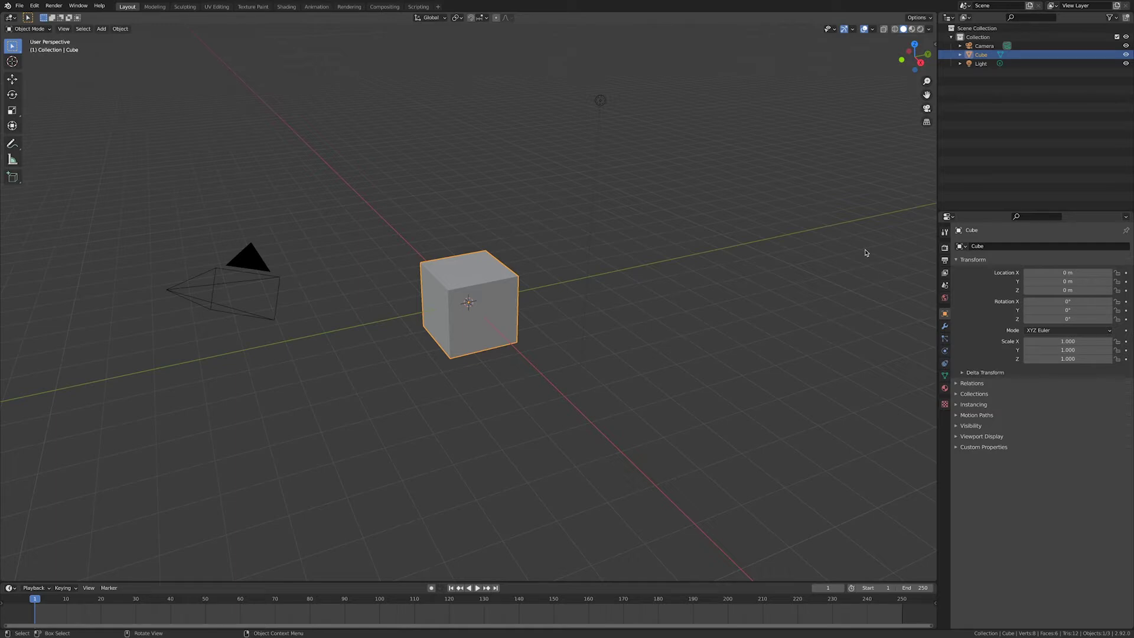
Step: Deselect the cube and orbit the view so the camera sits at the upper left
click(654, 315)
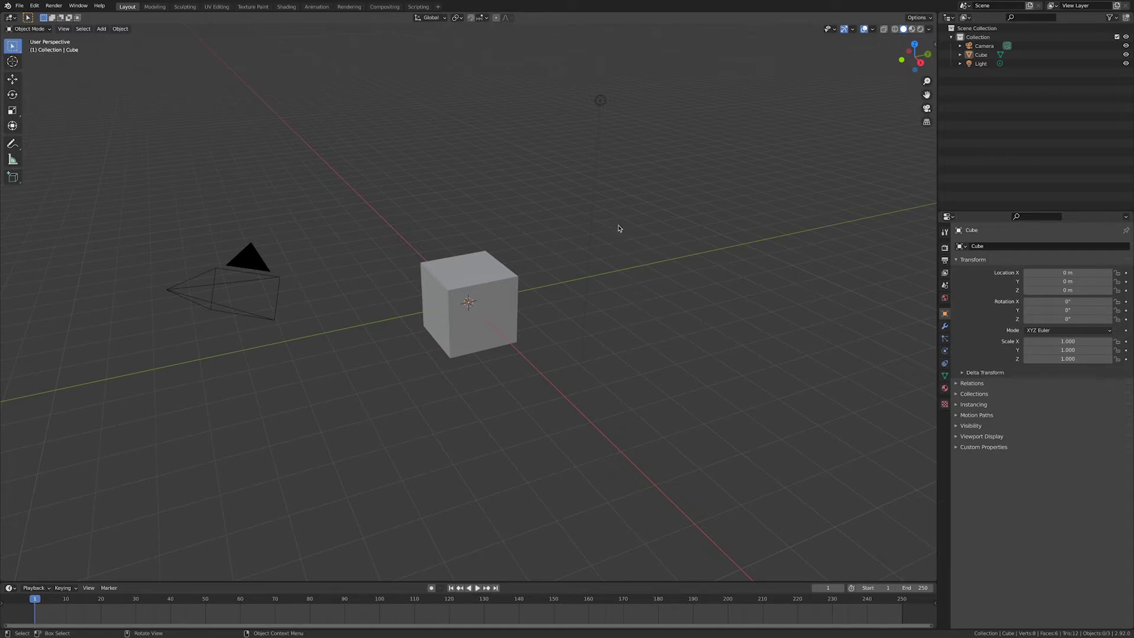
middle_drag(603, 263, 534, 251)
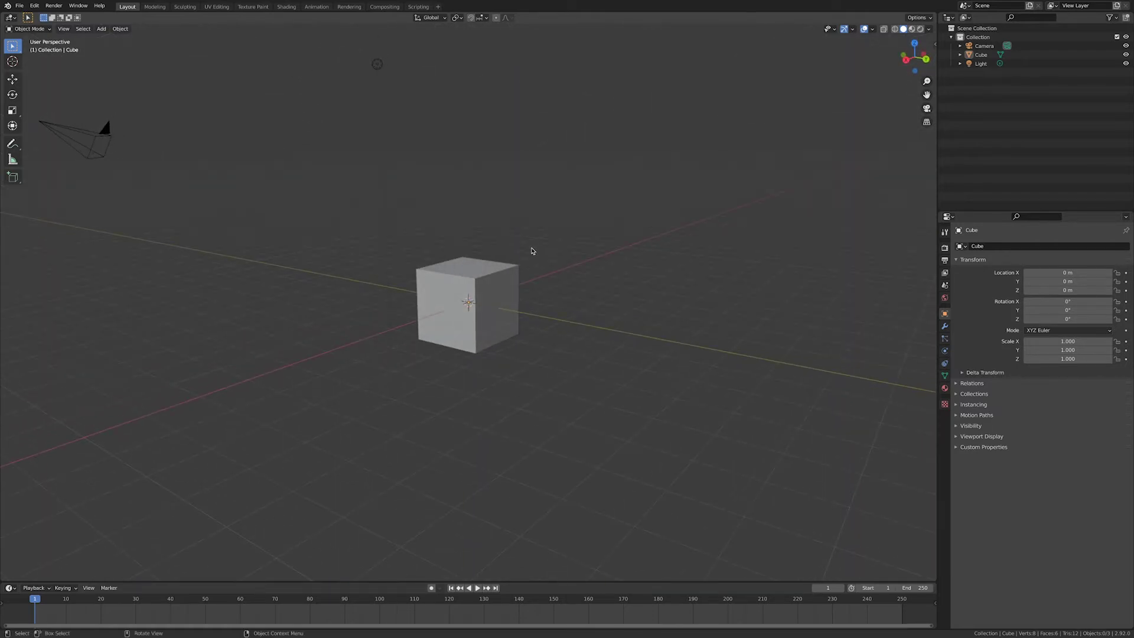
Step: Pan the view up and to the left, then zoom in and out on the scene
shift+middle_drag(466, 228, 441, 243)
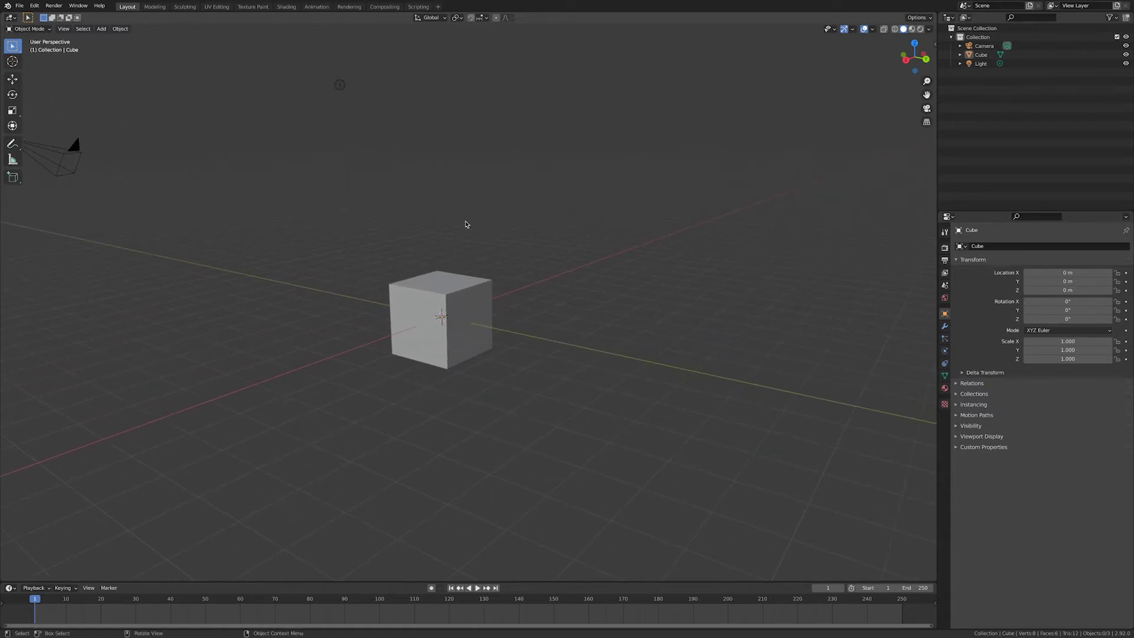
scroll(448, 244, down, 4)
scroll(448, 244, up, 9)
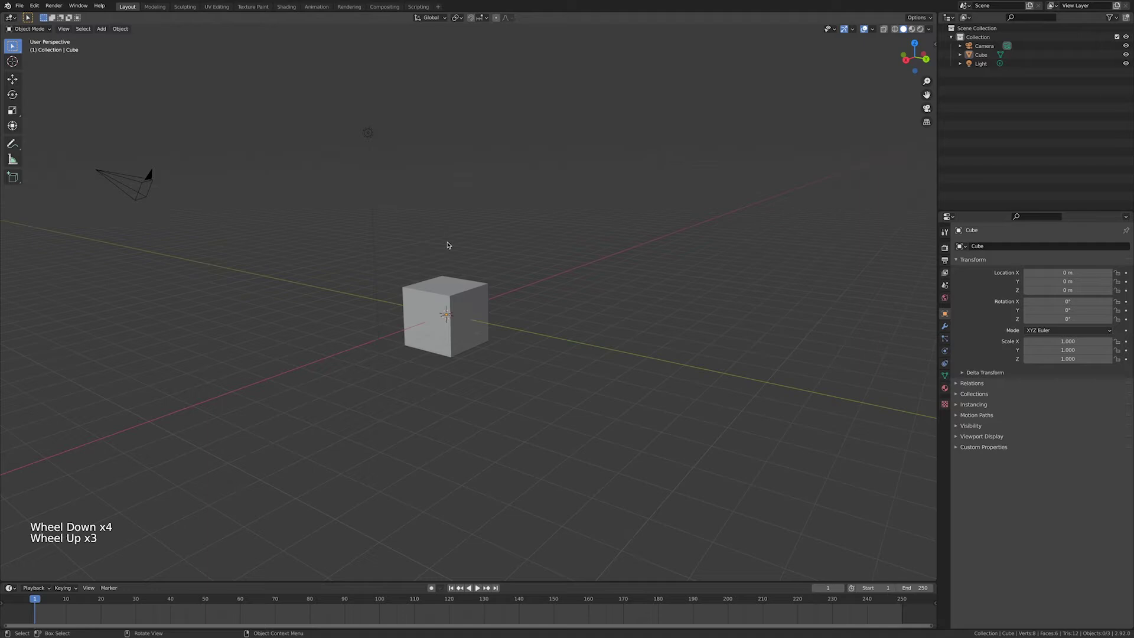
scroll(448, 245, down, 3)
scroll(448, 245, down, 5)
scroll(447, 245, up, 4)
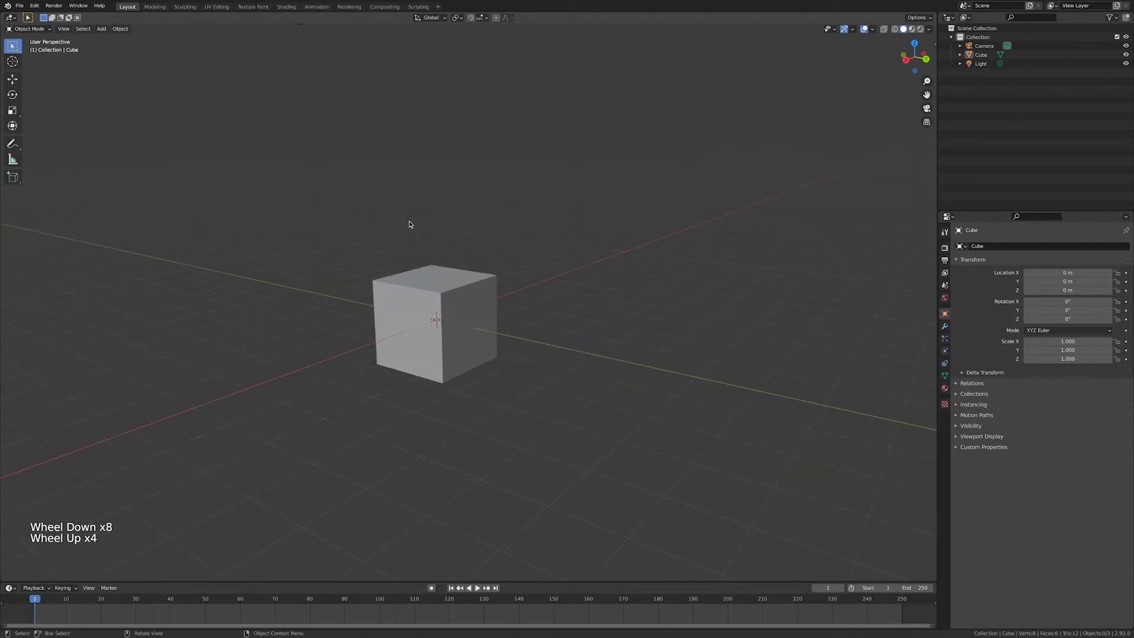
Step: Orbit the view and zoom out until the cube is small, with the camera and light above it
middle_drag(410, 223, 585, 235)
scroll(459, 204, down, 3)
scroll(458, 204, up, 5)
scroll(512, 239, down, 4)
scroll(512, 239, down, 3)
scroll(512, 239, up, 5)
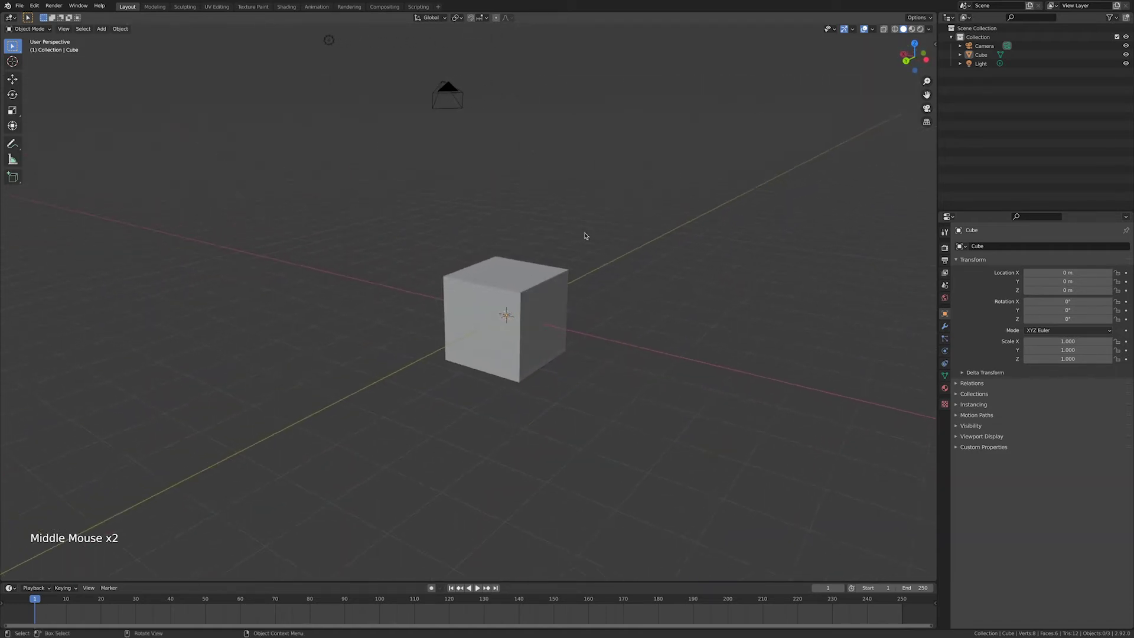
scroll(585, 236, down, 4)
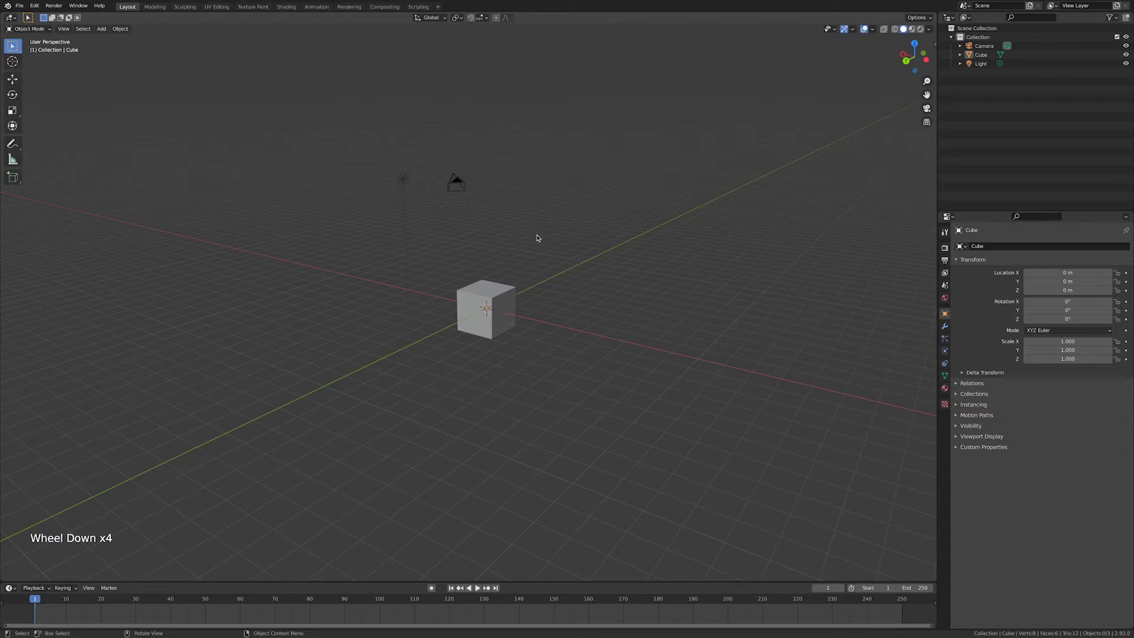
scroll(547, 240, down, 1)
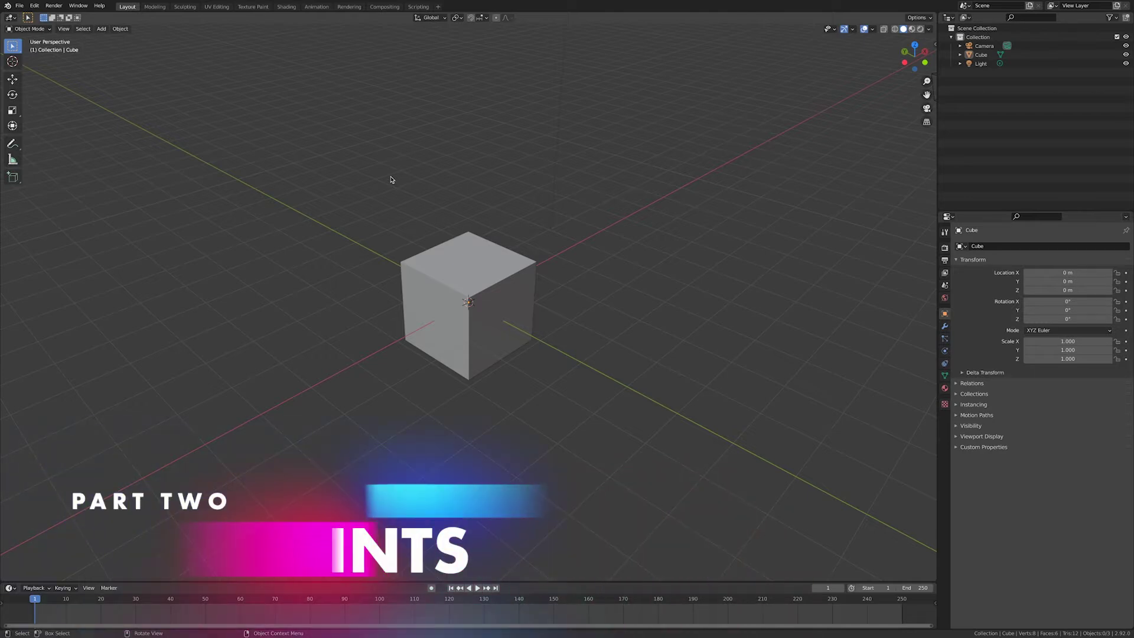
Step: Orbit to a closer perspective angle centred on the cube
mouse_move(340, 179)
middle_down()
mouse_move(319, 182)
mouse_move(407, 185)
mouse_move(433, 144)
mouse_move(366, 149)
mouse_move(321, 175)
middle_up()
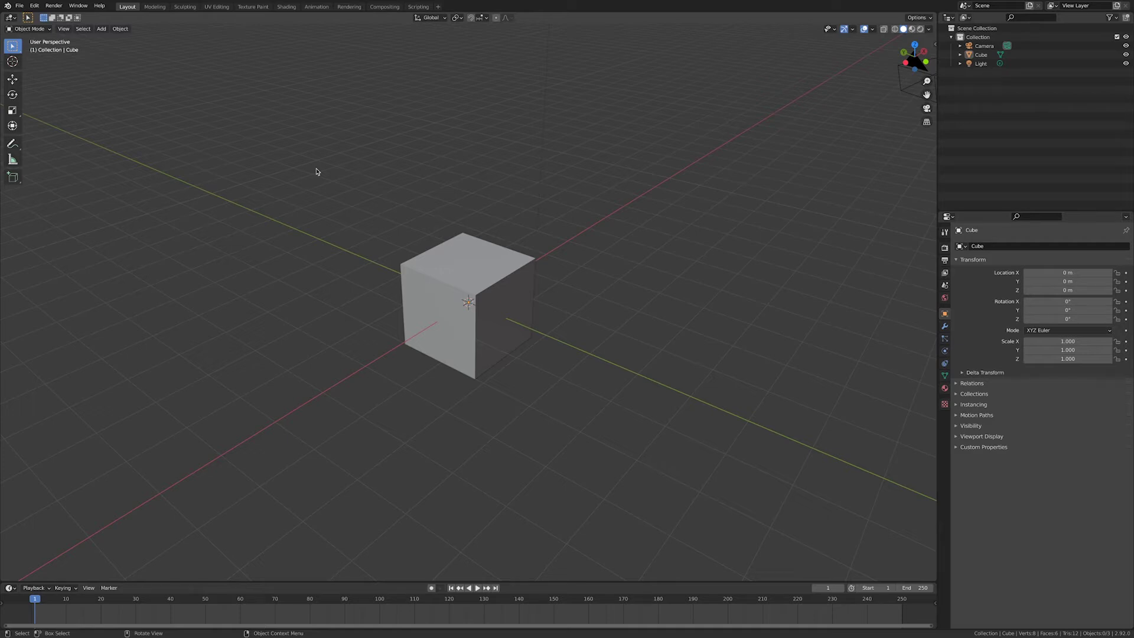
Step: Step through the Front, Right and Top orthographic views, ending in Top Orthographic
key(KP_1)
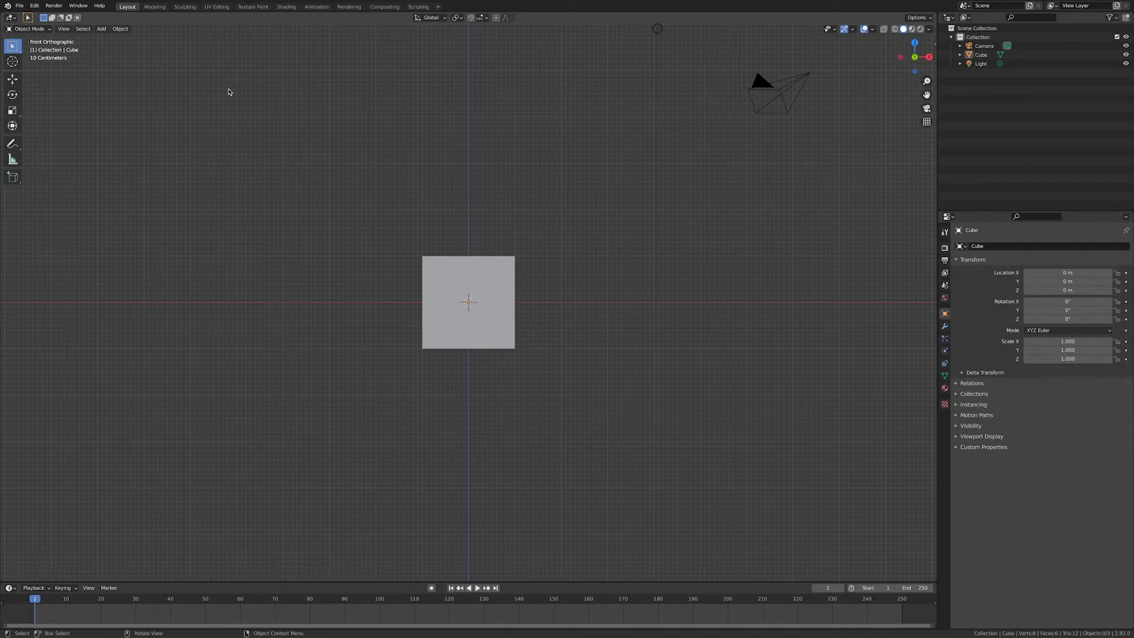
key(KP_3)
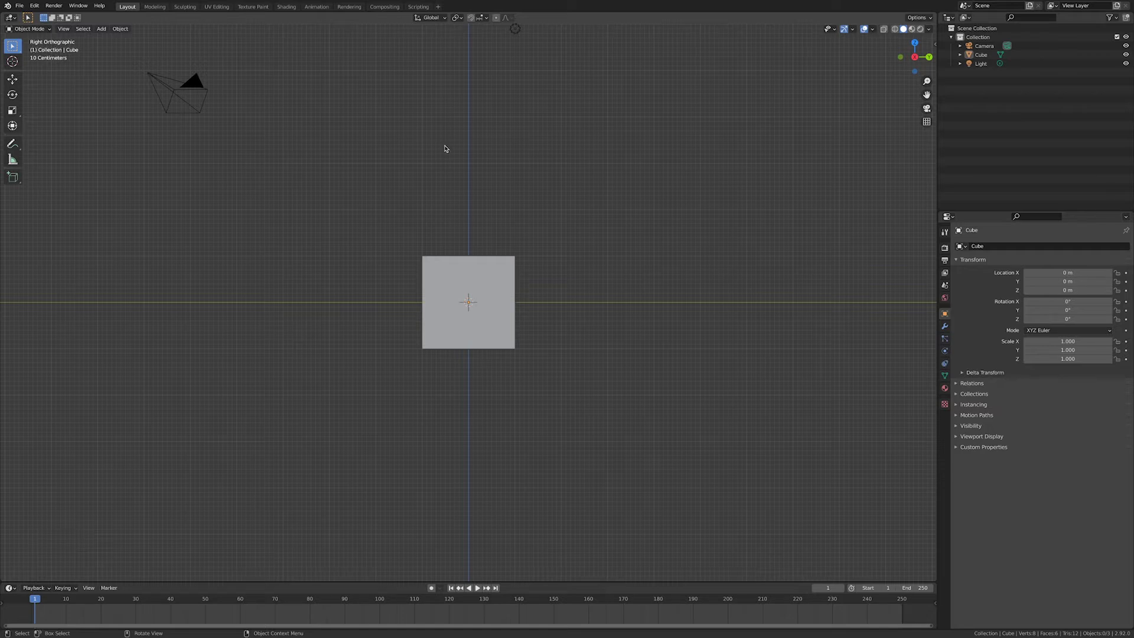
key(KP_7)
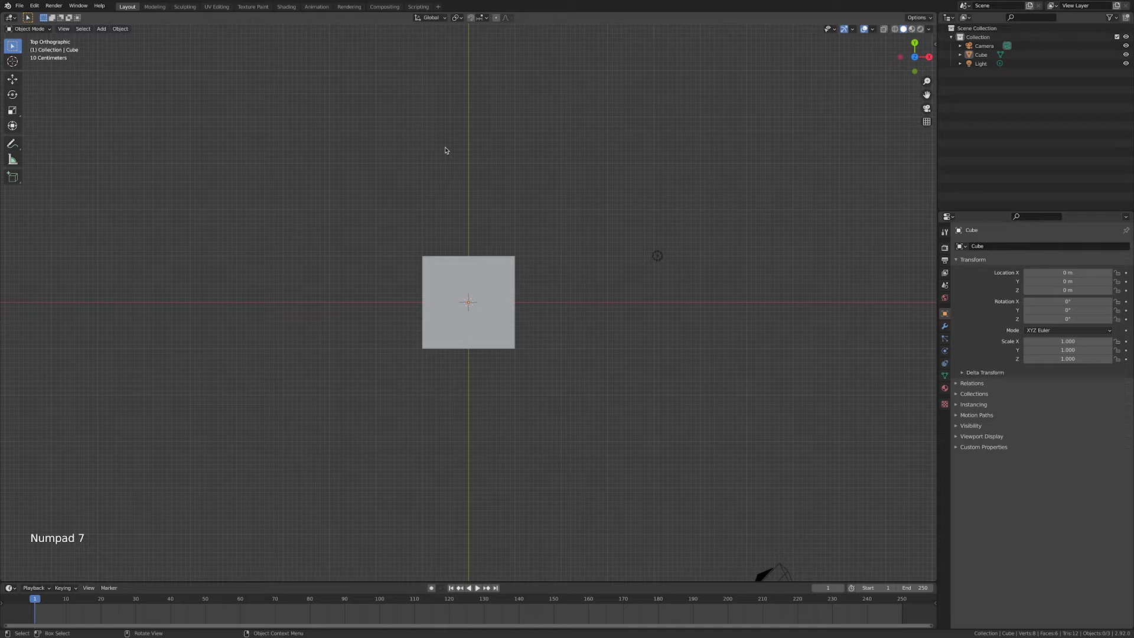
Step: Switch through the Bottom, Back and Left orthographic views with Ctrl+numpad keys
key(KP_7)
key(ctrl)
key(ctrl+KP_7)
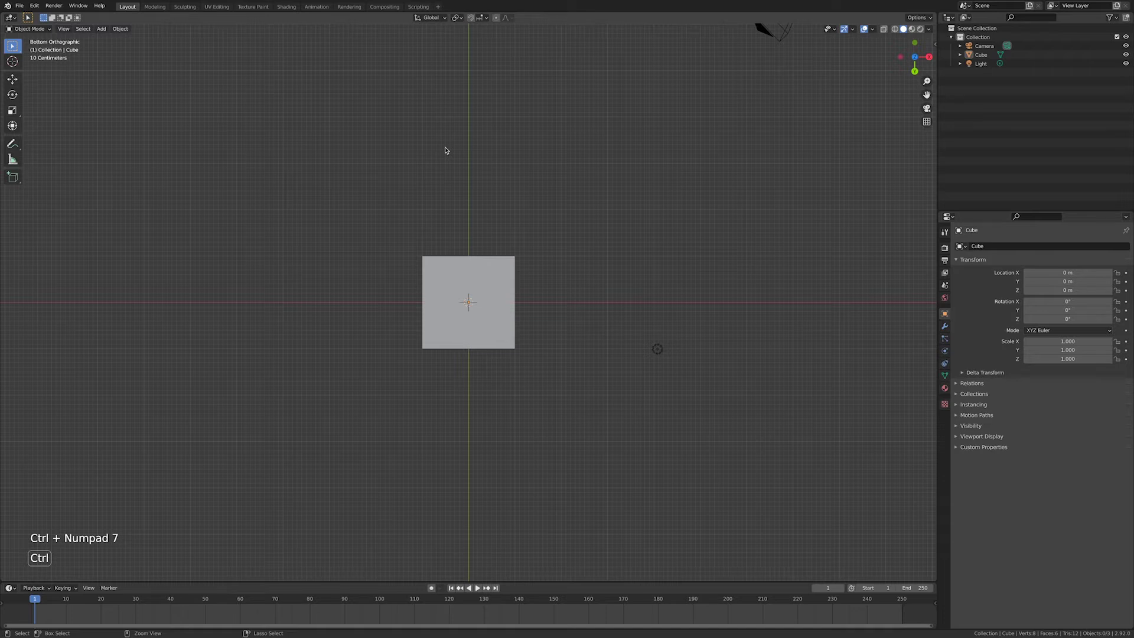
key(ctrl+KP_1)
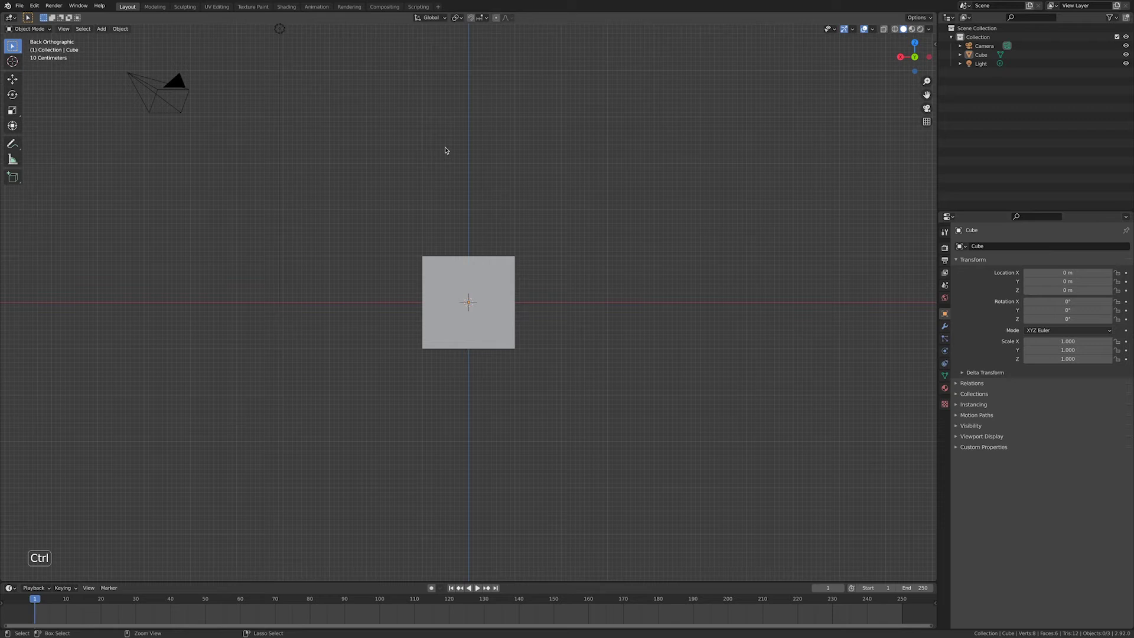
key(ctrl+KP_3)
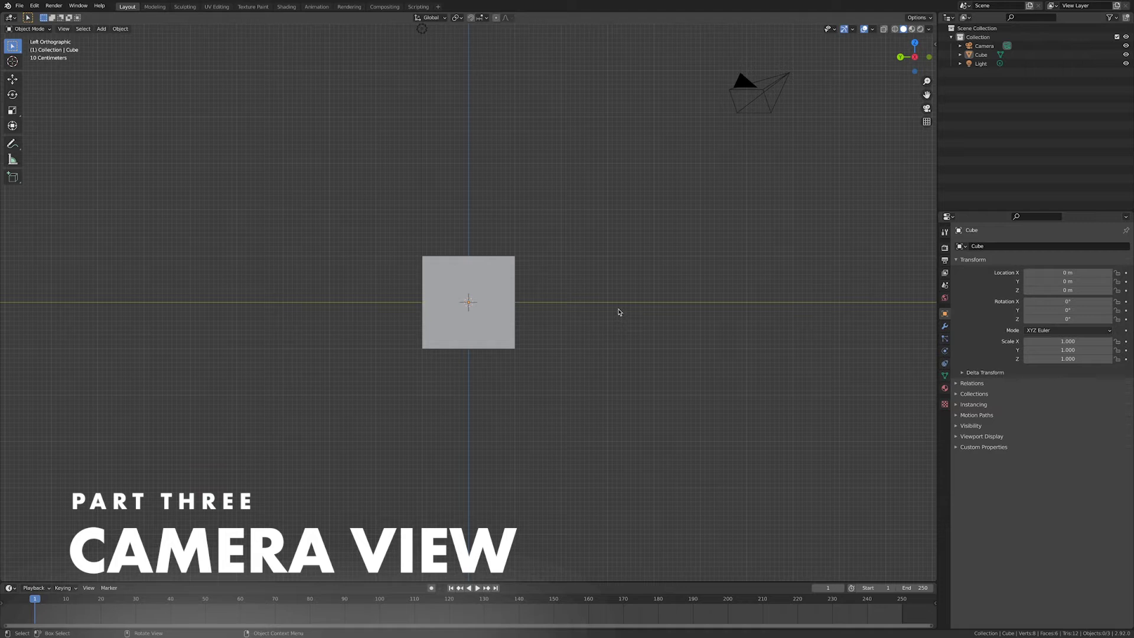
Step: Look through the scene camera and show the View settings in the sidebar
key(KP_0)
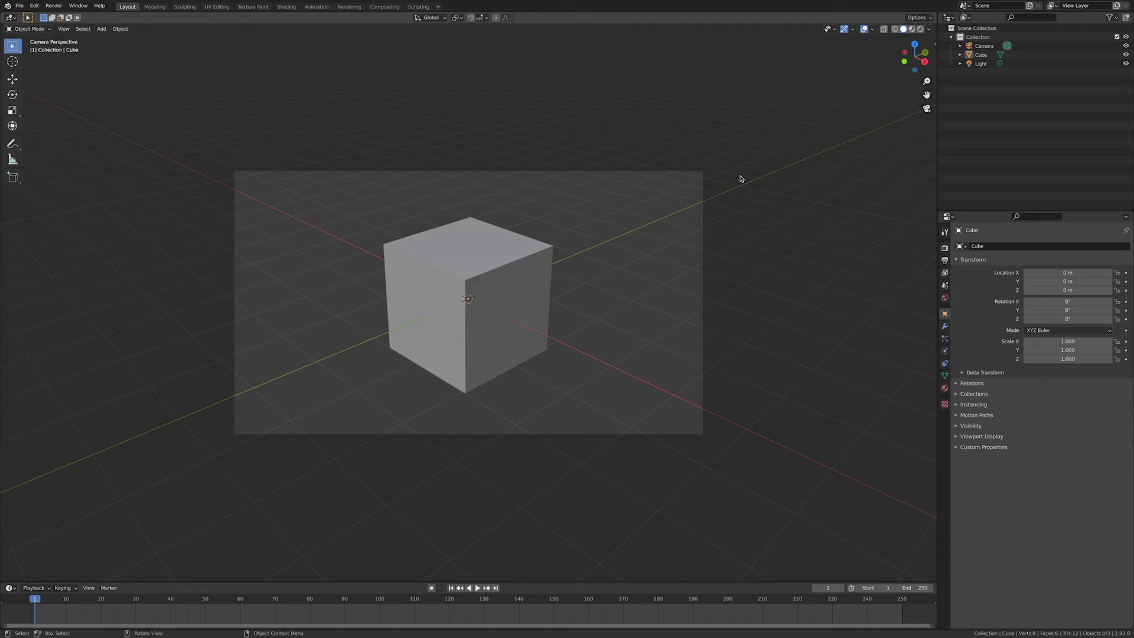
key(n)
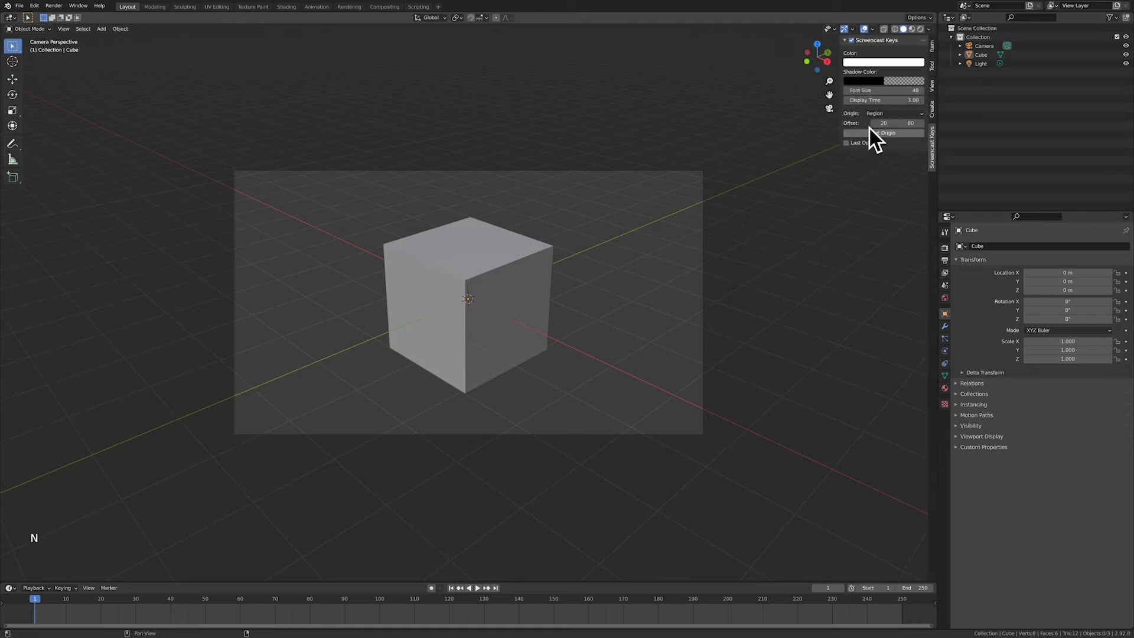
click(933, 86)
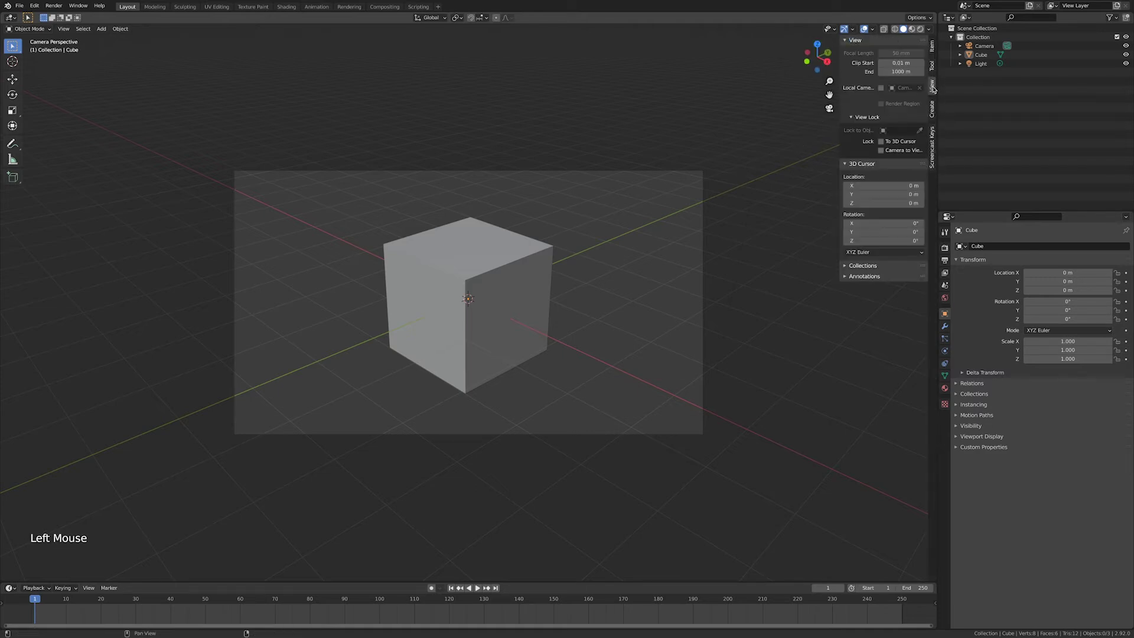
Step: Lock Camera to View, orbit to reposition the camera around the cube, then unlock it
click(881, 150)
middle_drag(626, 239, 414, 255)
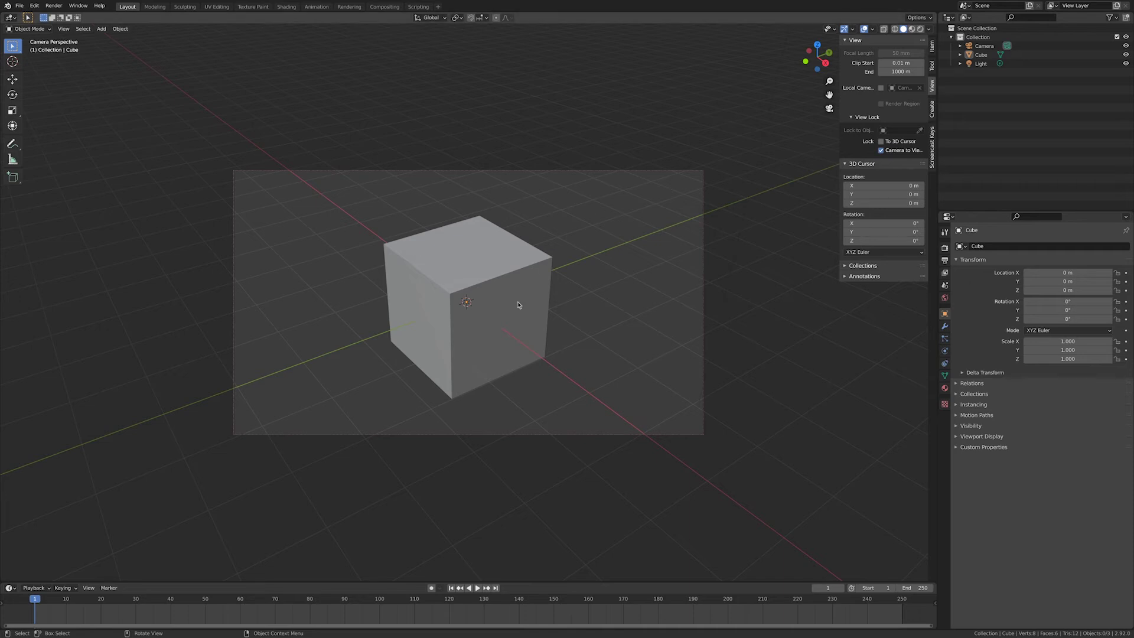
click(881, 150)
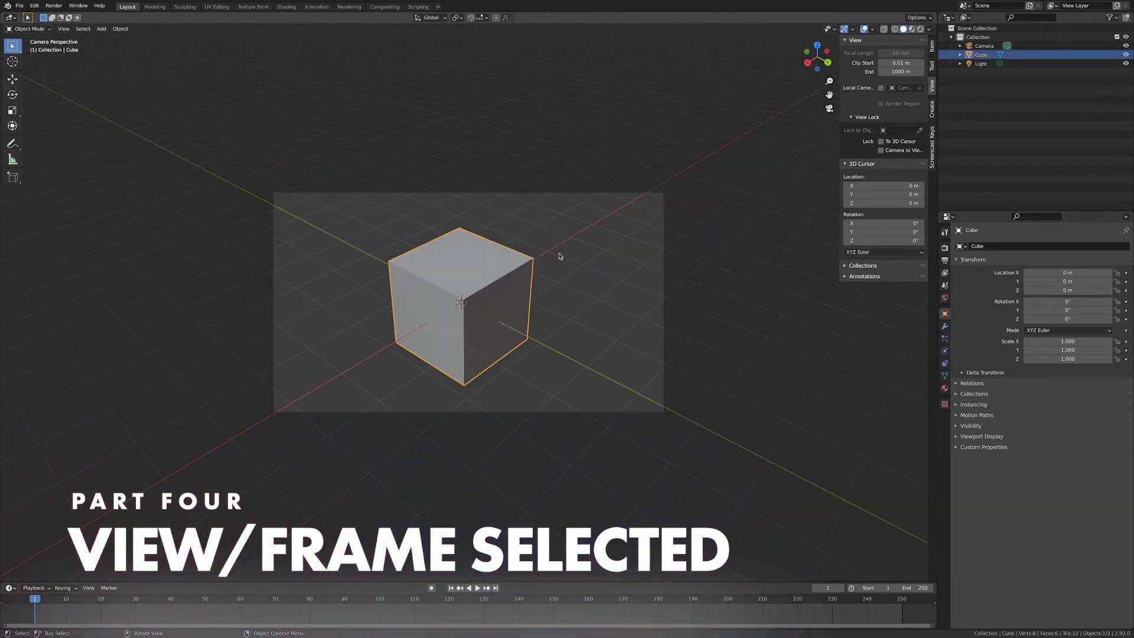
Step: Leave the camera view, zoom far out in User Perspective, and select the tiny cube
scroll(583, 263, down, 6)
middle_drag(582, 273, 590, 286)
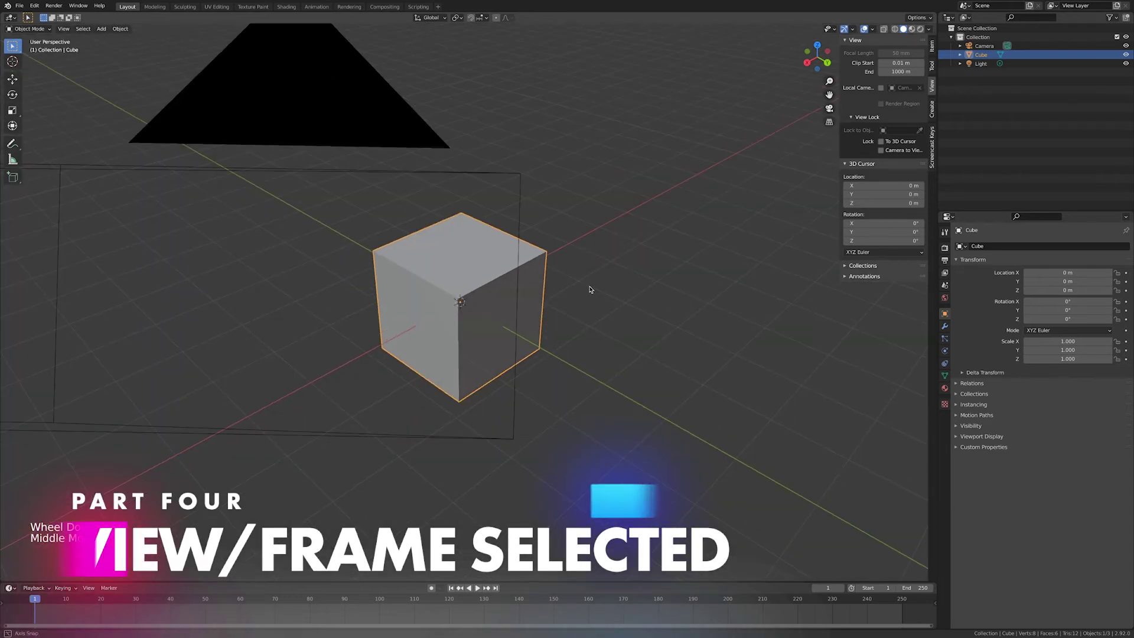
scroll(581, 287, down, 3)
scroll(575, 291, down, 14)
mouse_move(557, 342)
middle_down()
mouse_move(567, 316)
mouse_move(557, 329)
middle_up()
scroll(557, 329, down, 2)
scroll(529, 322, up, 2)
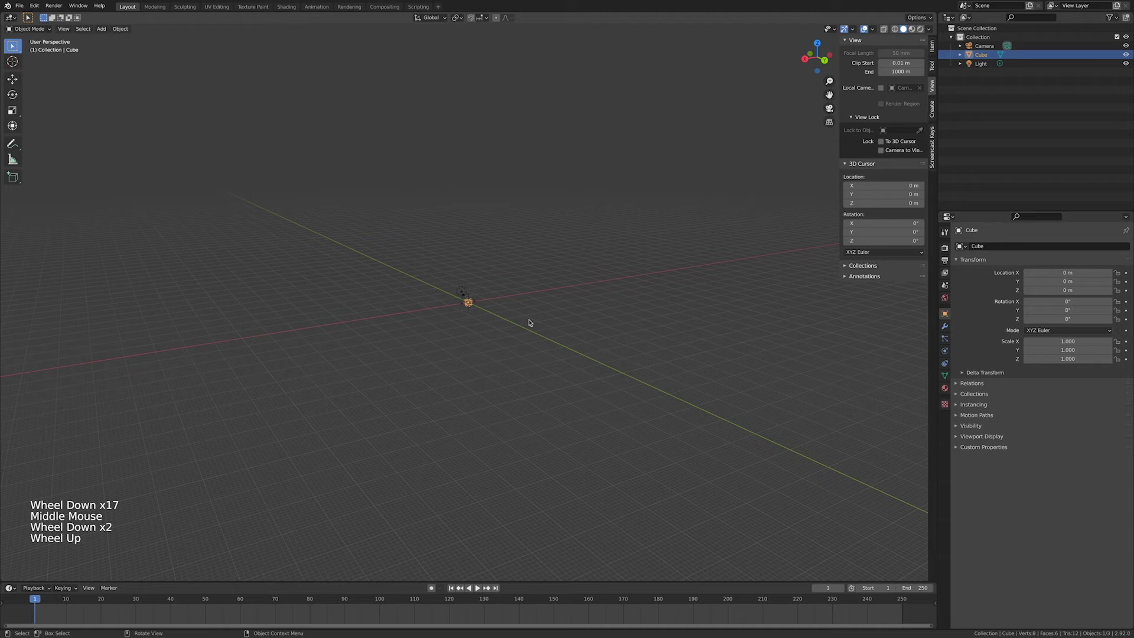
click(529, 325)
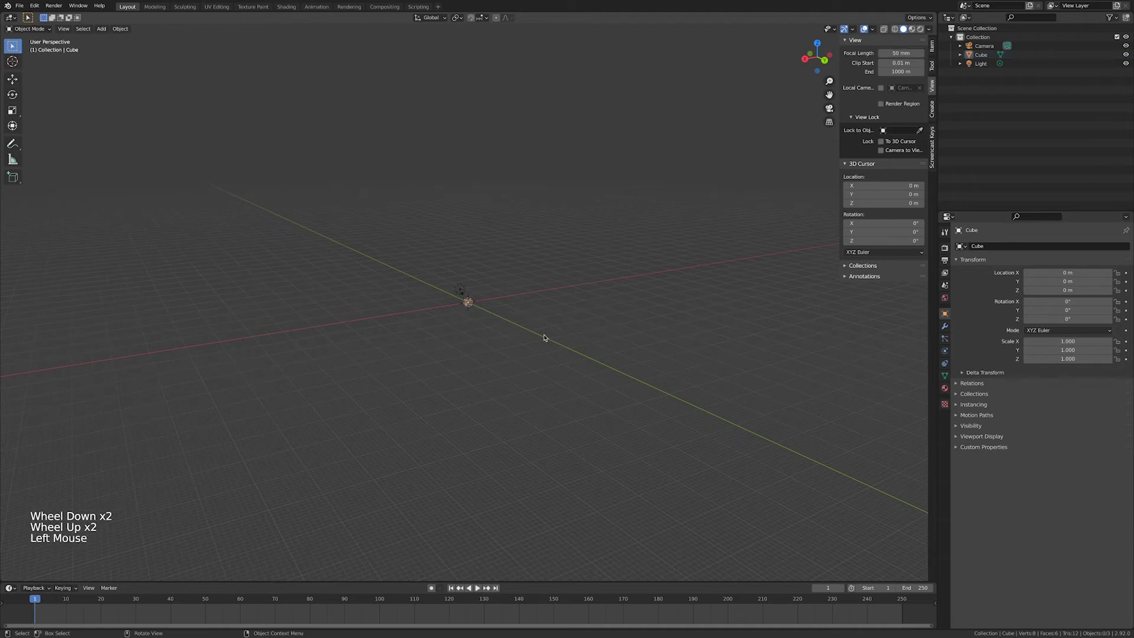
click(468, 305)
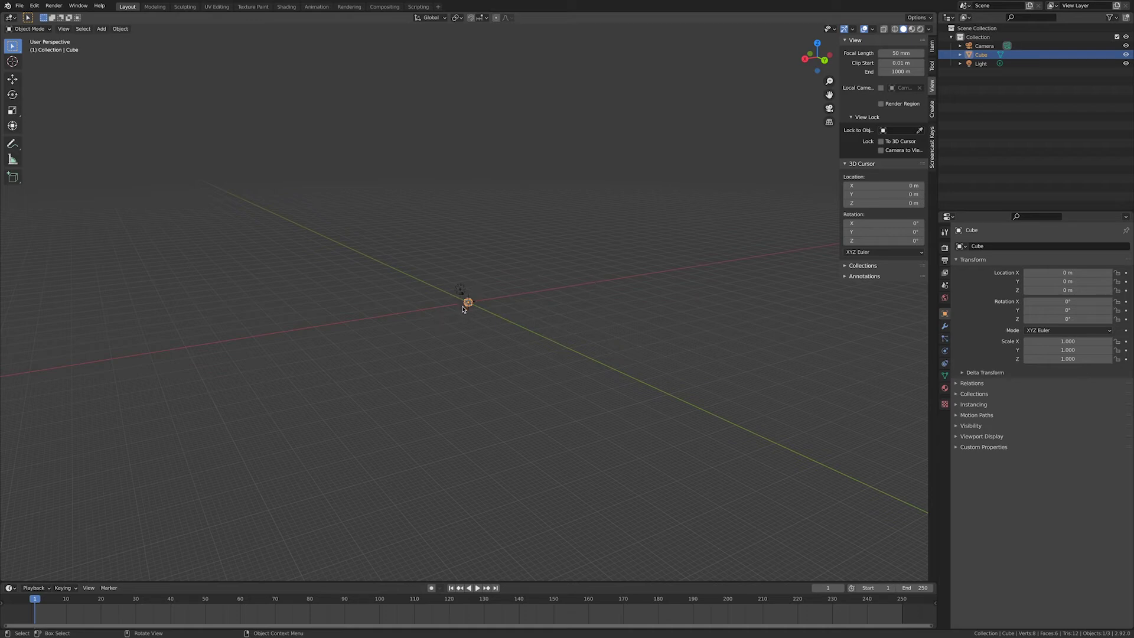
Step: Select Cube in the Outliner, frame it with View Selected, then fine-tune zoom and angle
click(984, 59)
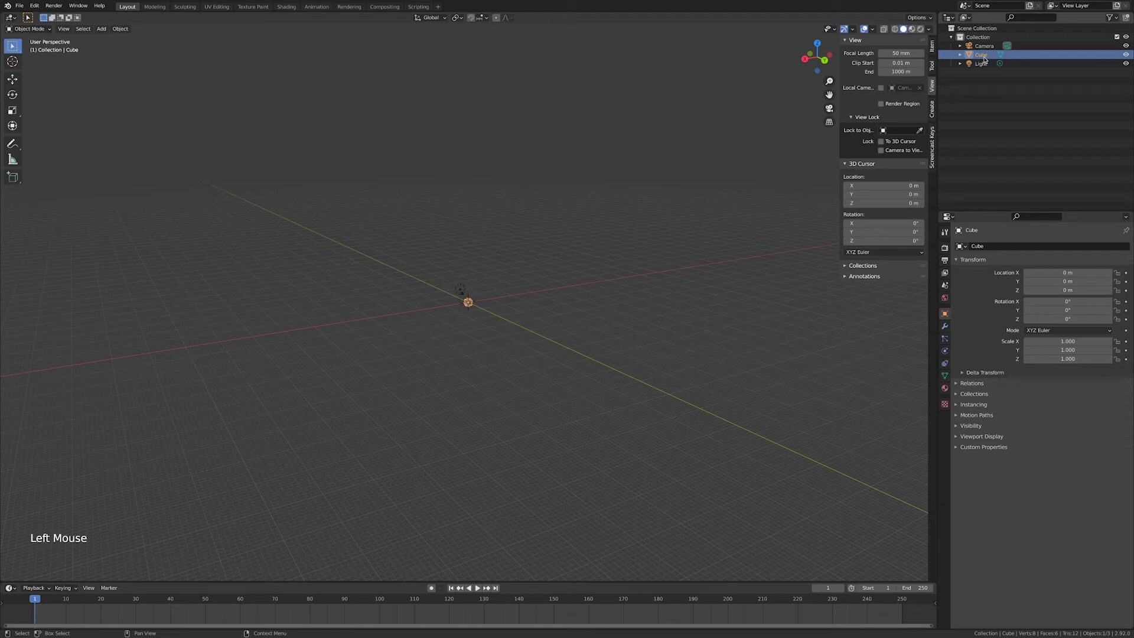
key(KP_Decimal)
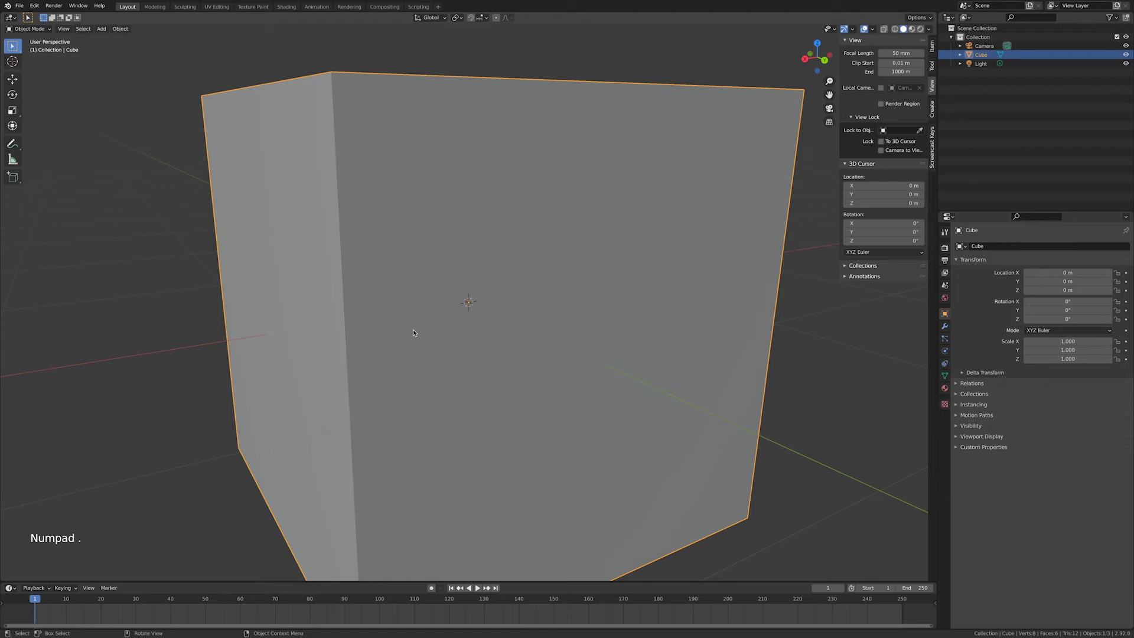
scroll(413, 332, down, 4)
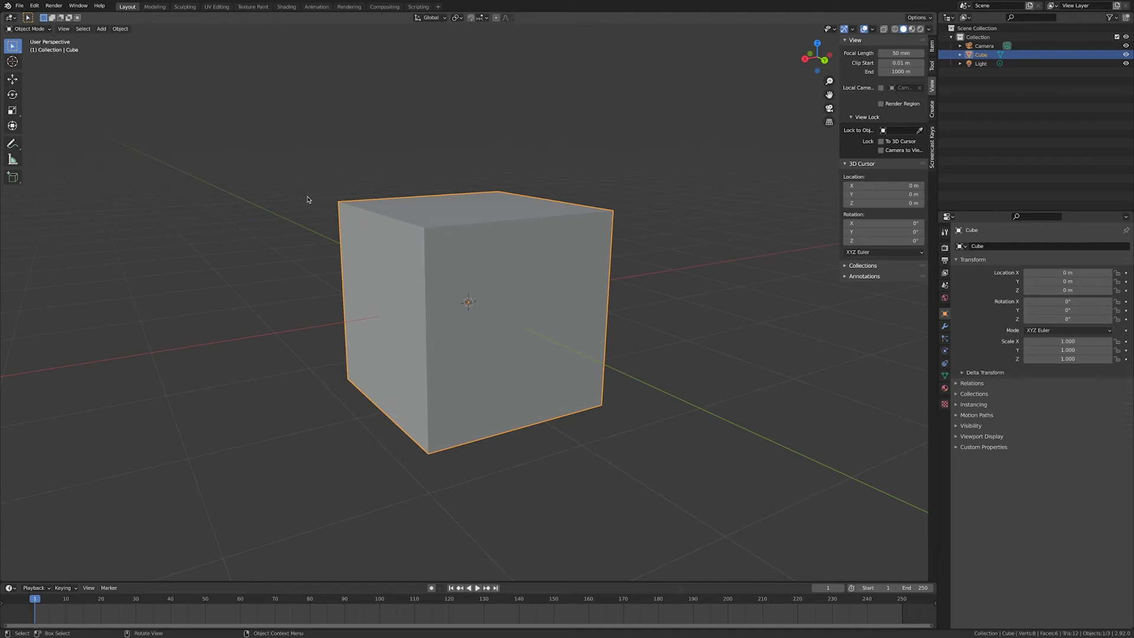
scroll(351, 271, down, 2)
scroll(351, 271, up, 4)
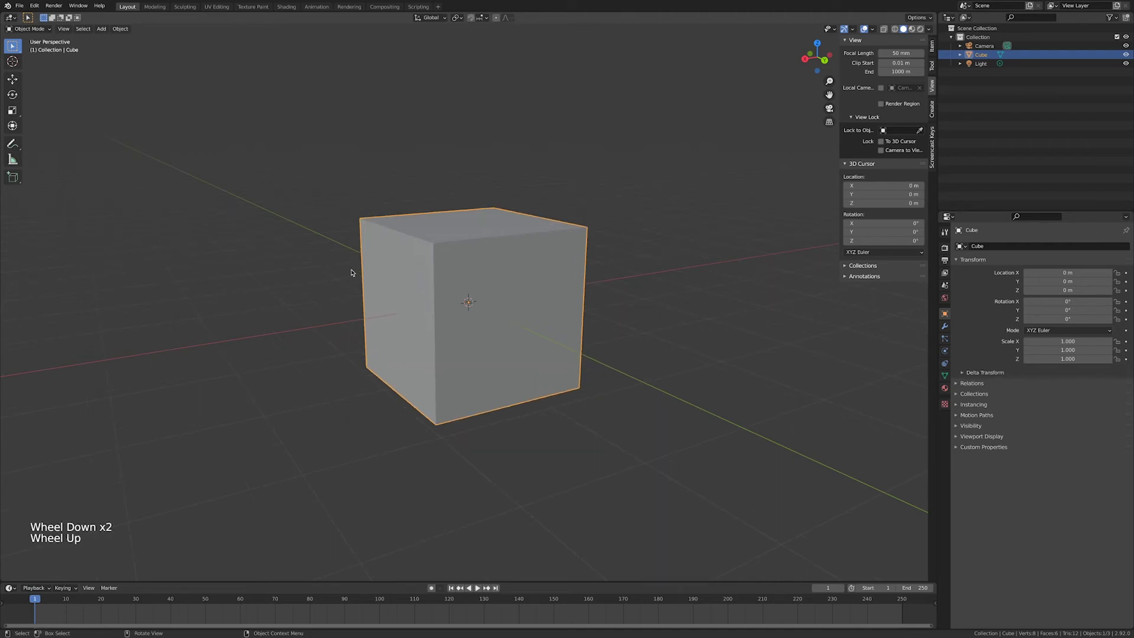
scroll(350, 271, down, 4)
scroll(351, 270, up, 2)
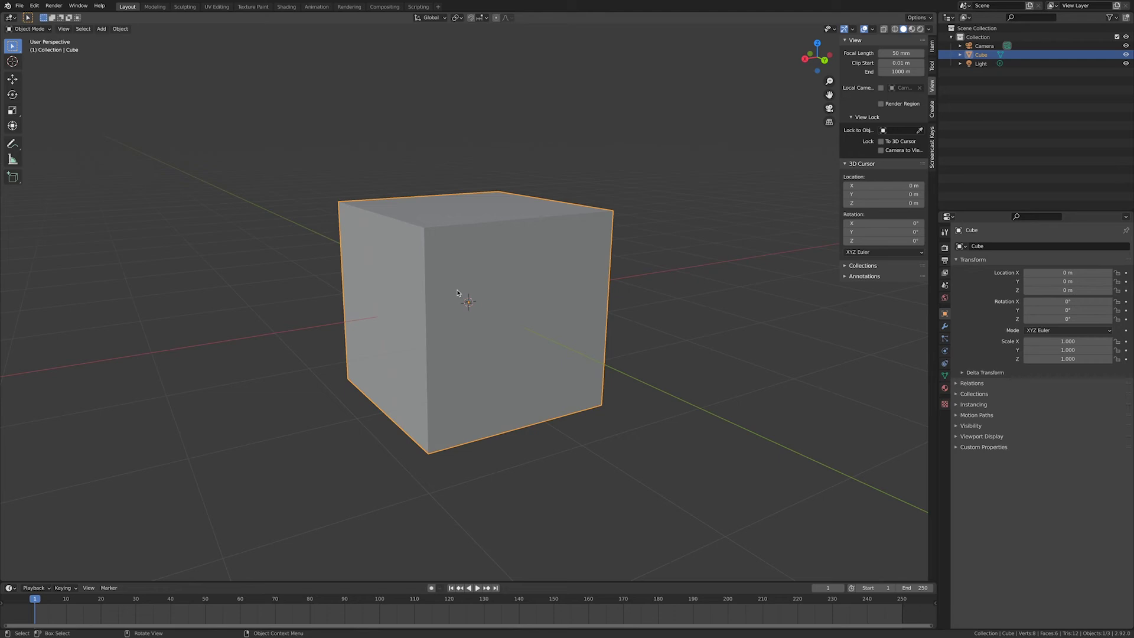
middle_drag(456, 292, 610, 335)
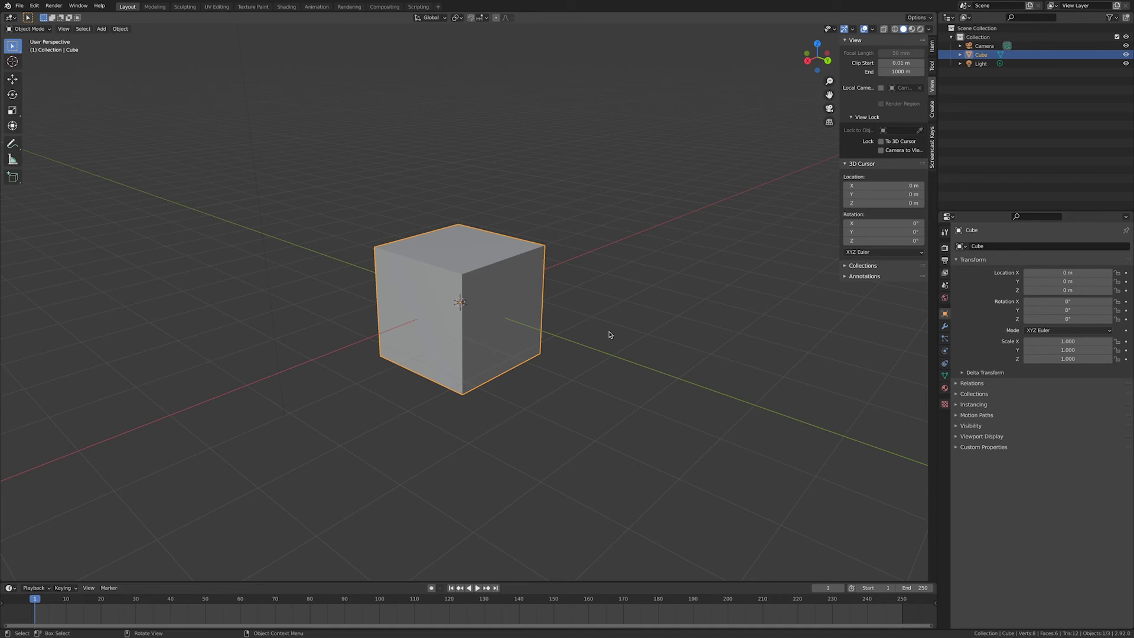
key(grave)
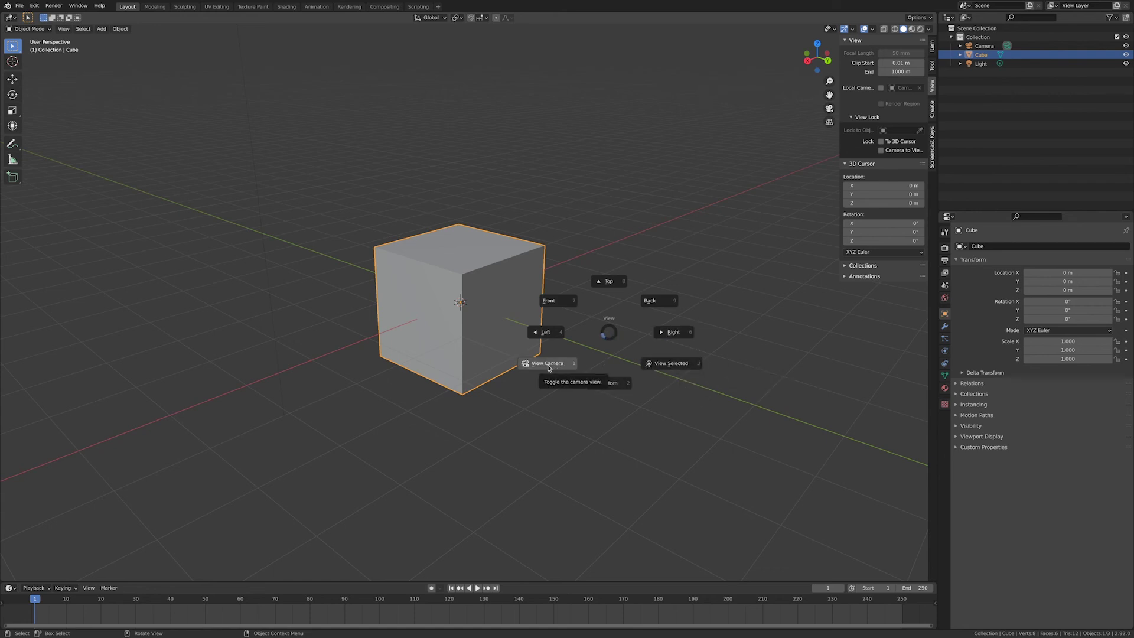
click(609, 339)
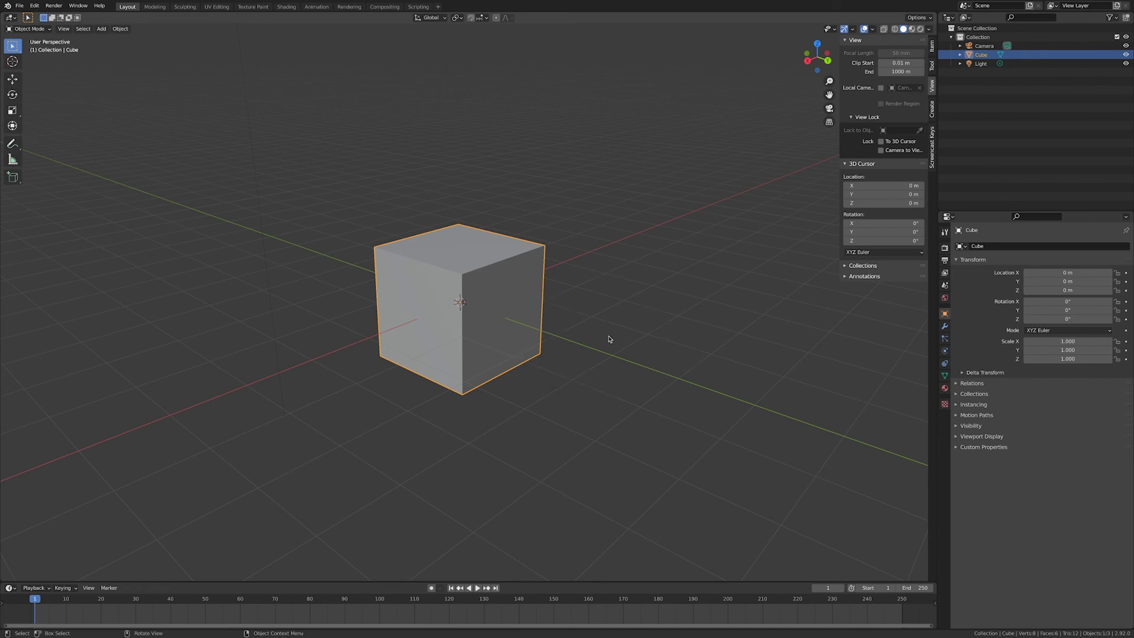